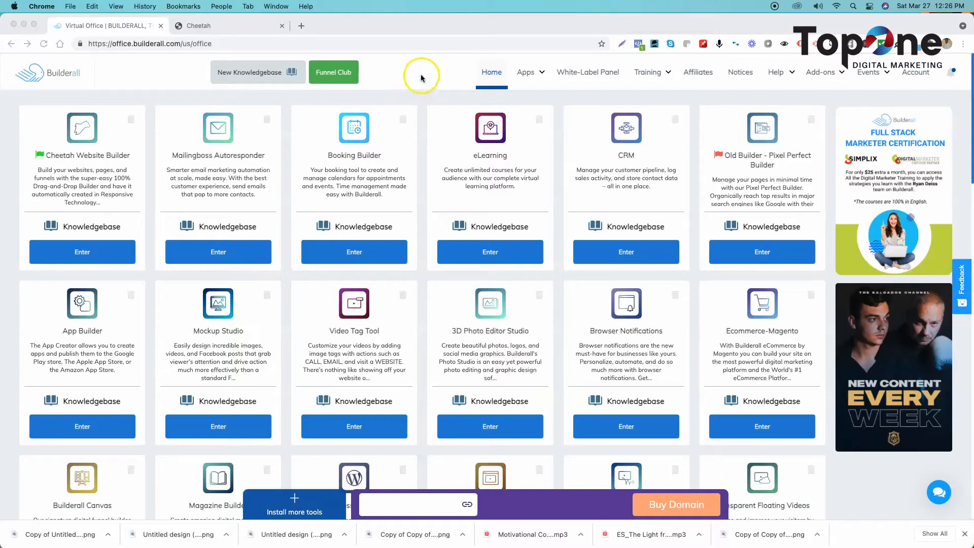
- Open the URL Shortener from the Affiliates area and go to the long URL entry for a new short link
left_click(700, 75)
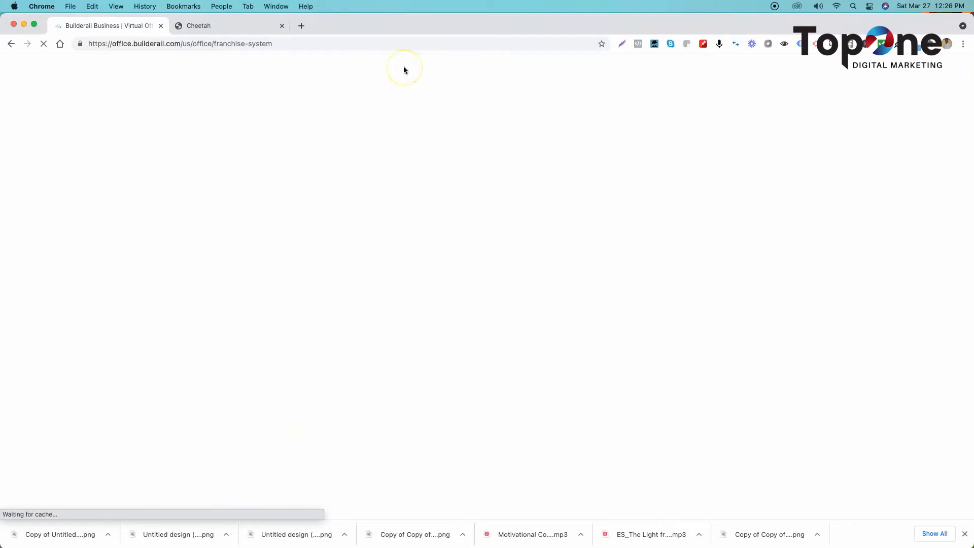
scroll(282, 236, "down", 10)
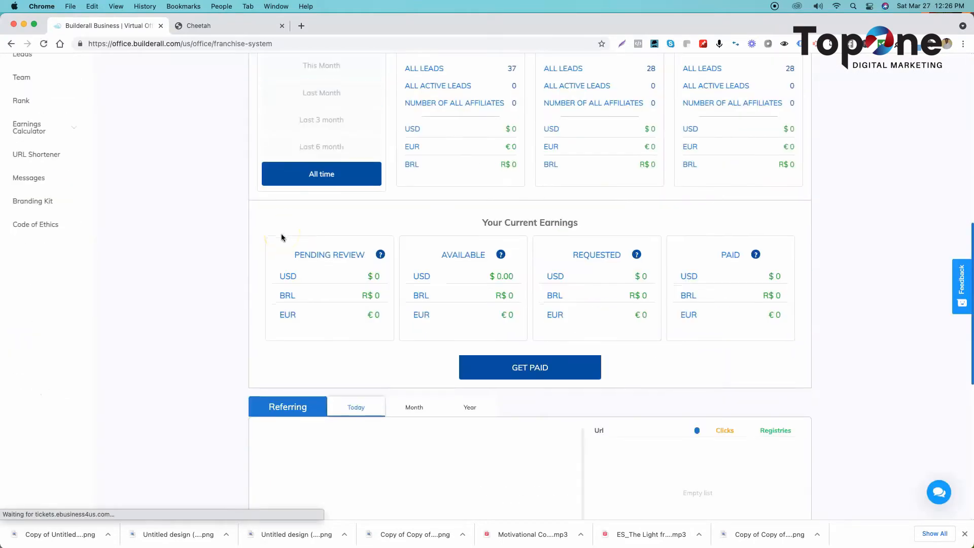
scroll(281, 237, "up", 3)
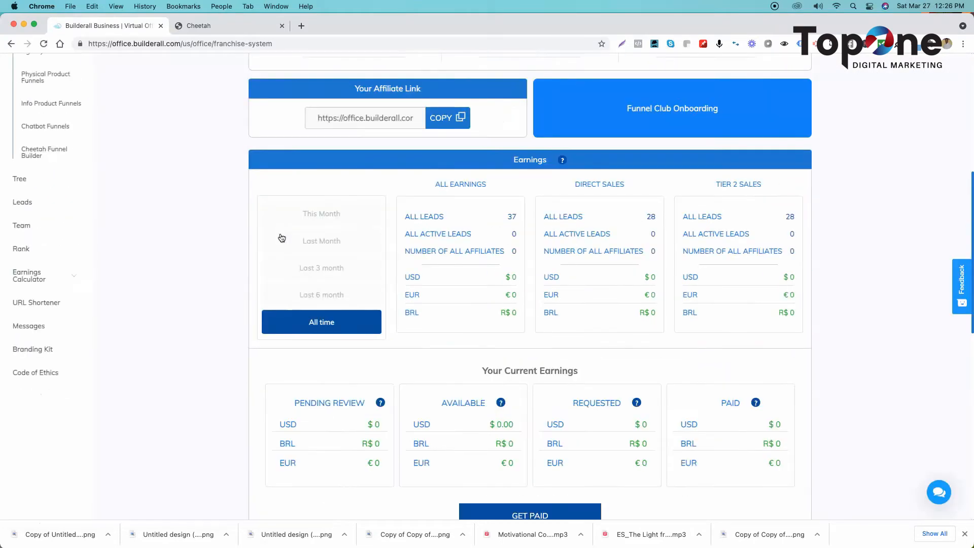
left_click(50, 305)
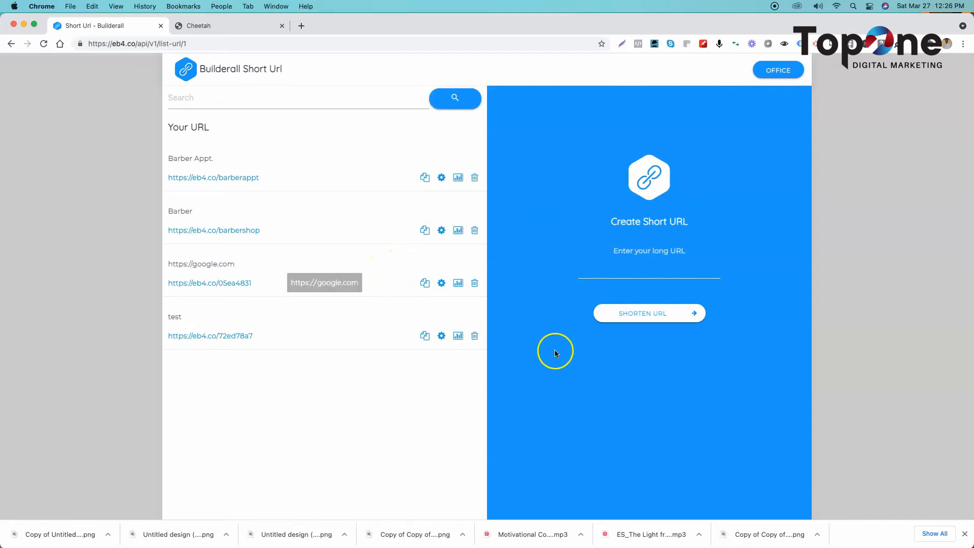
left_click(623, 265)
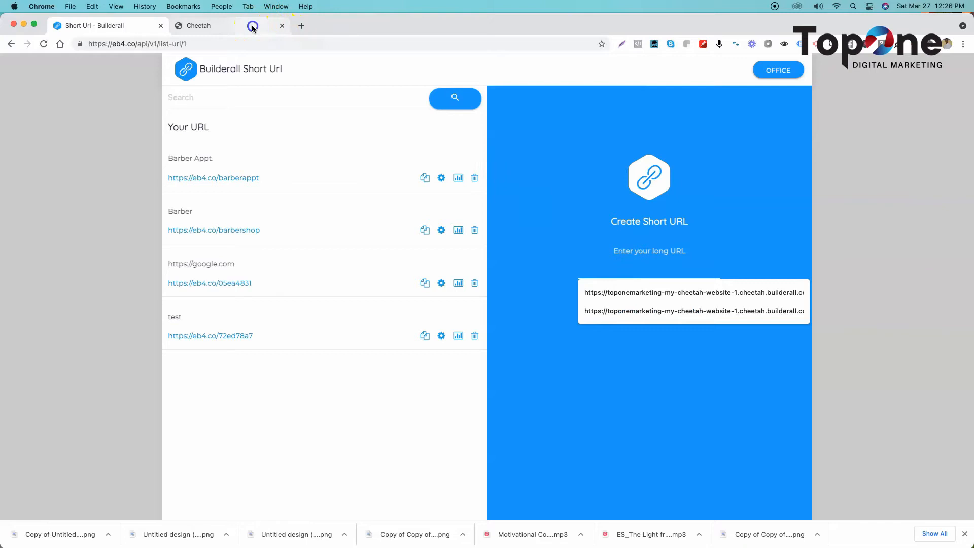
- Switch to the Cheetah site editor, open the live About page of My Cheetah website and copy its full web address
left_click(253, 26)
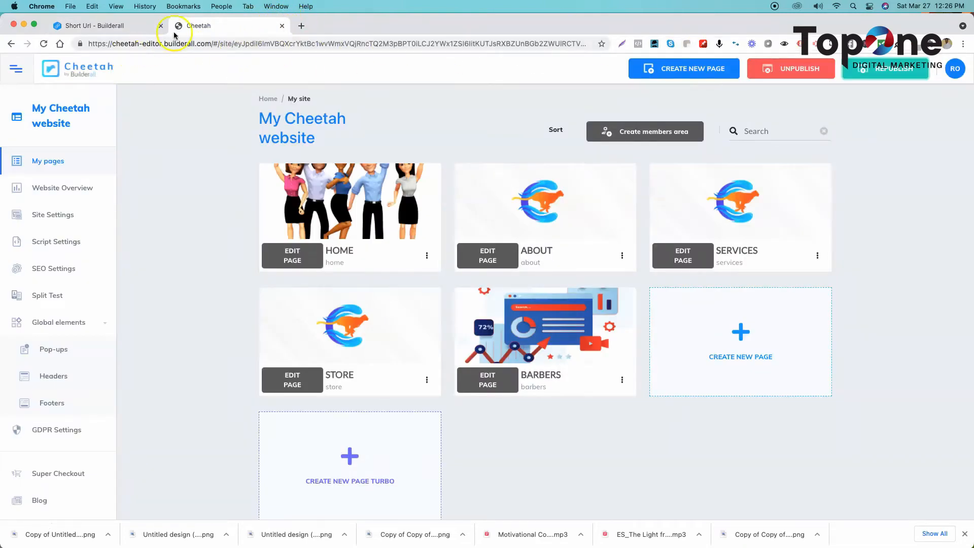
left_click(423, 44)
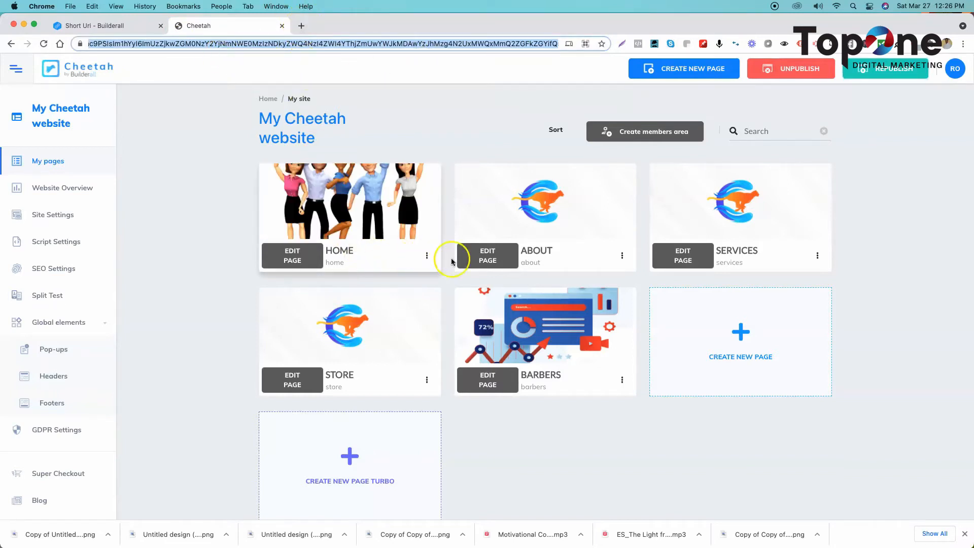
left_click(622, 256)
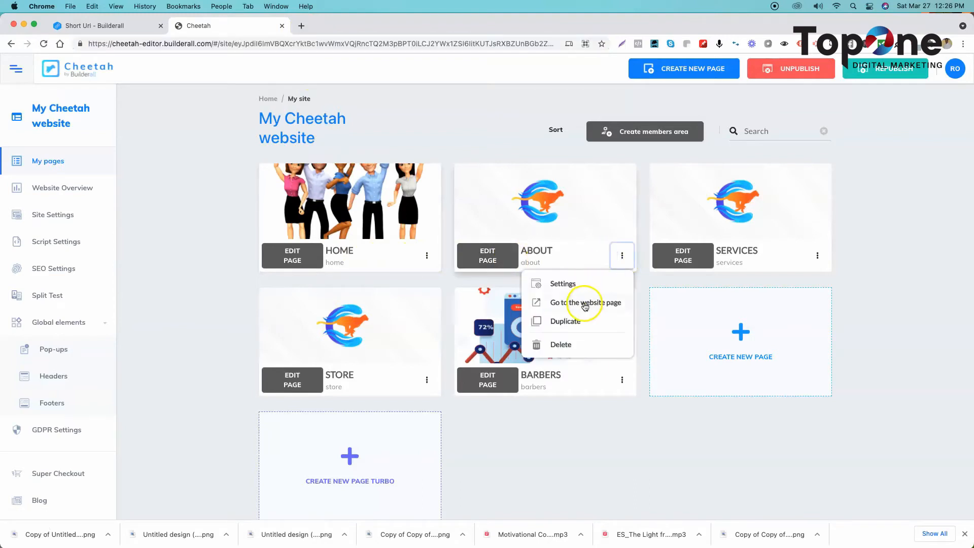
left_click(585, 304)
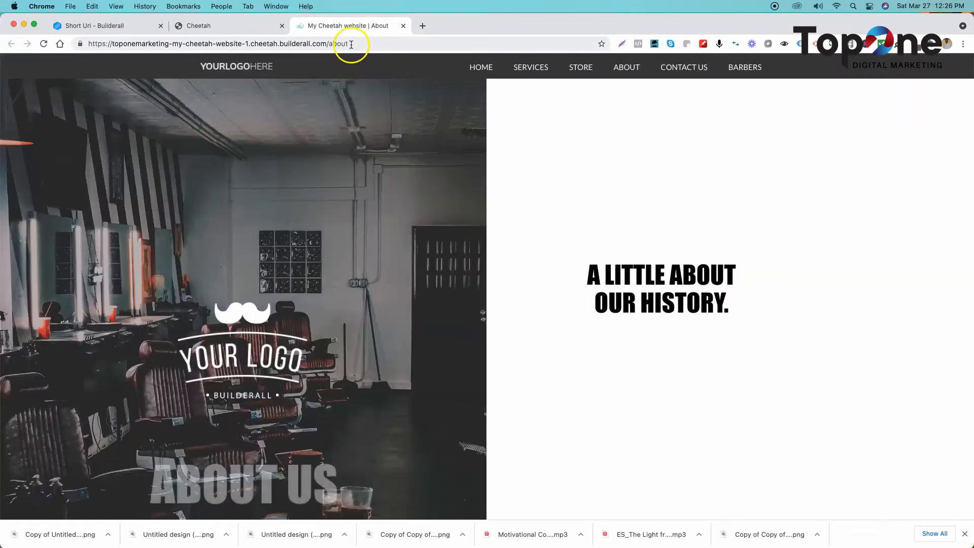
left_click_drag(348, 43, 90, 43)
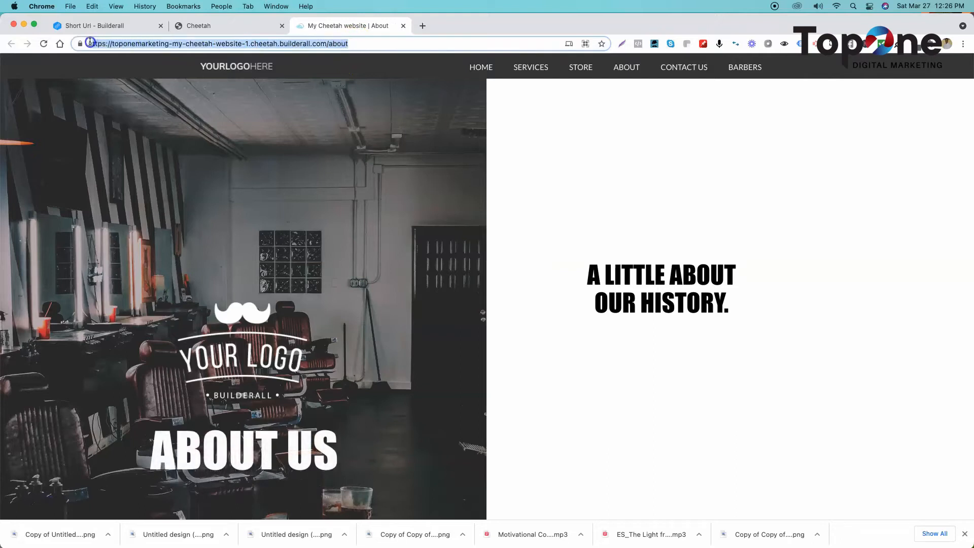
right_click(147, 41)
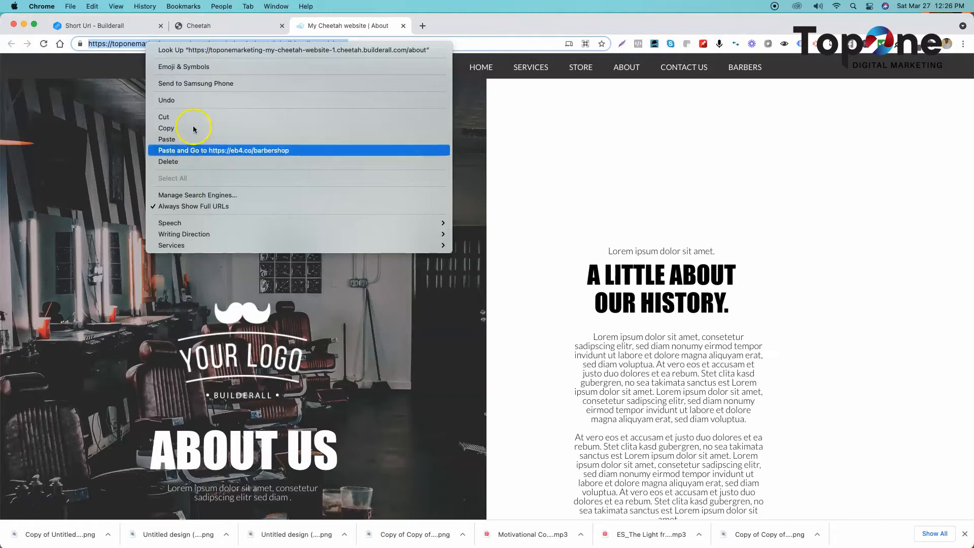
left_click(167, 128)
left_click(196, 26)
left_click_drag(555, 43, 478, 42)
left_click(322, 43)
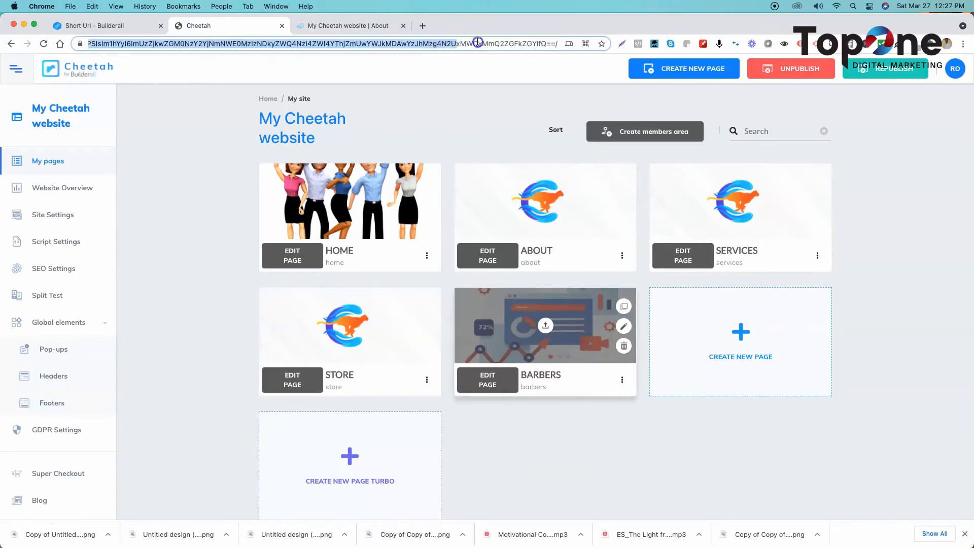
left_click(324, 25)
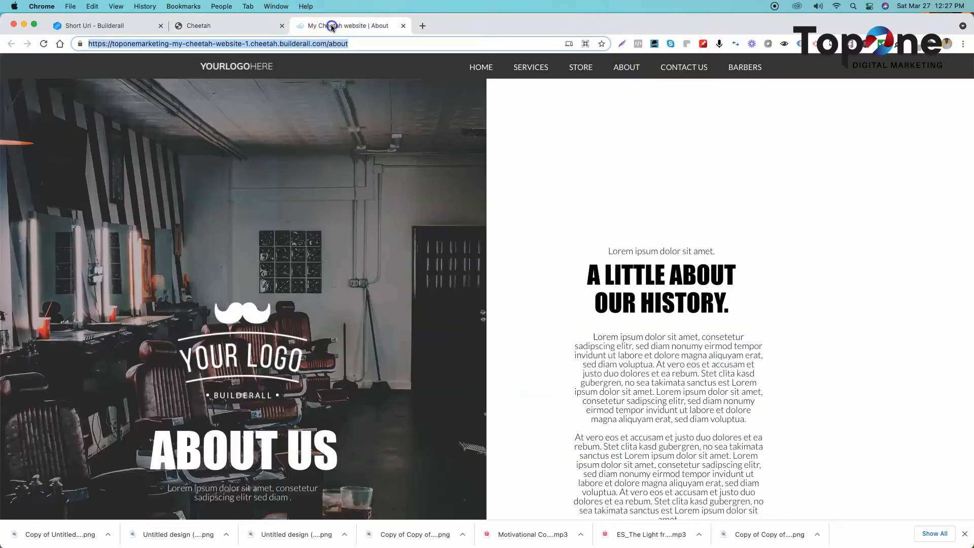
- Create a short URL in Builderall Short Url from the copied About page address, then test the new short link
left_click(87, 25)
right_click(647, 264)
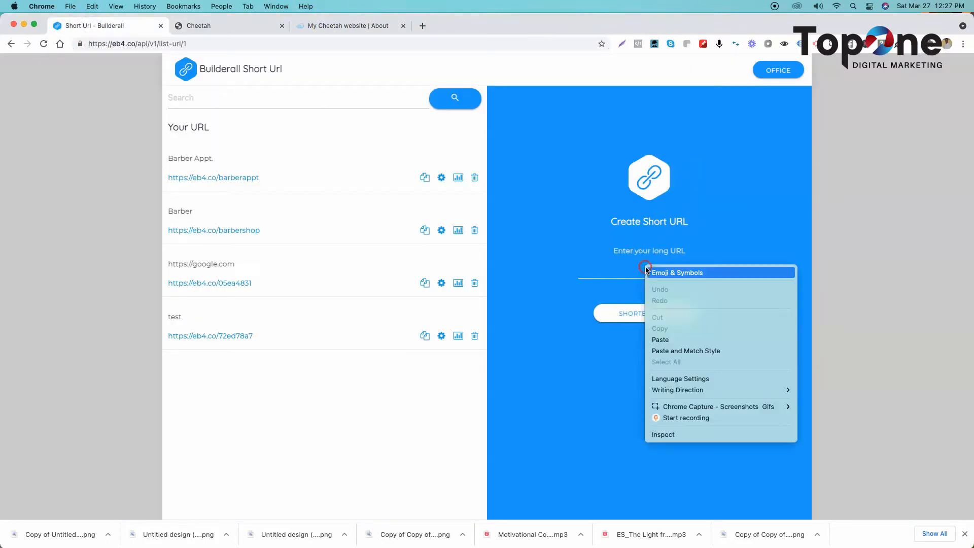
left_click(674, 340)
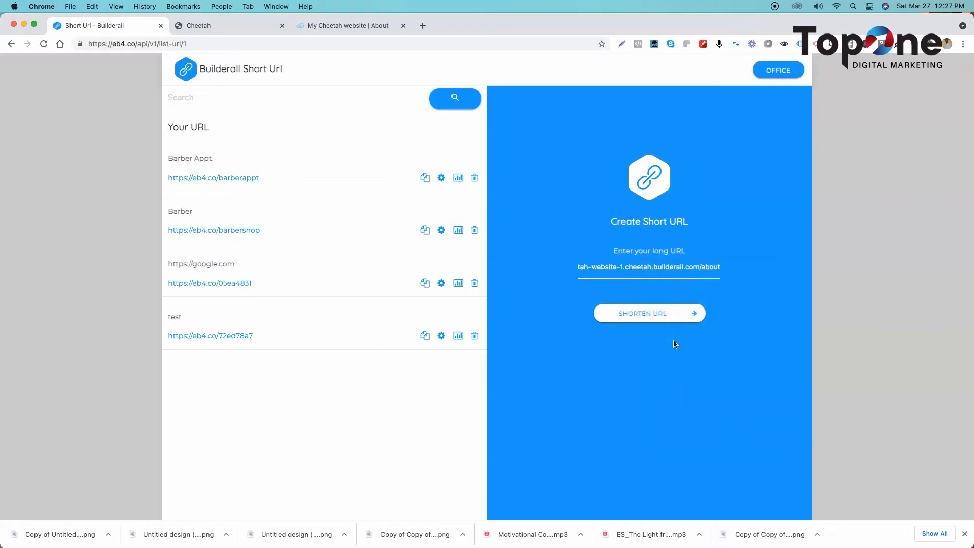
left_click(653, 313)
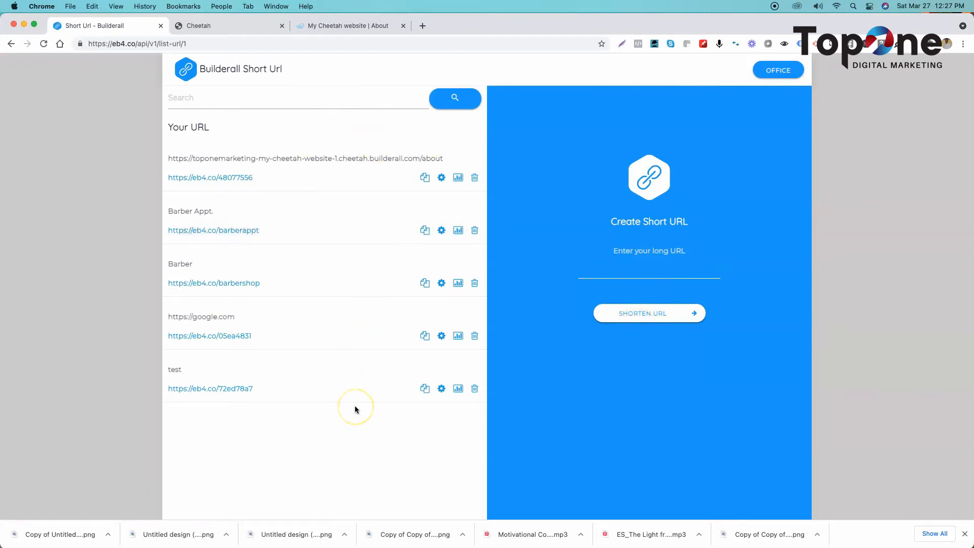
left_click(244, 178)
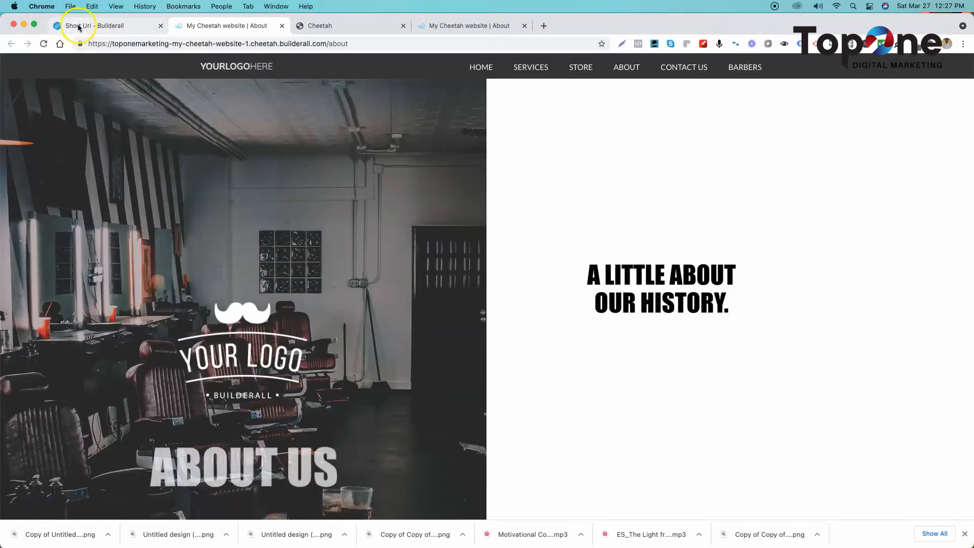
left_click(84, 25)
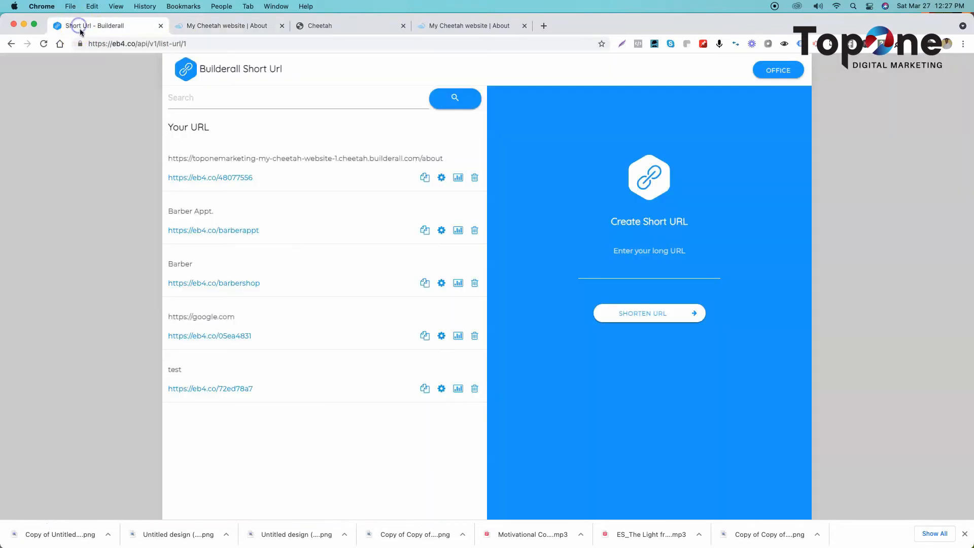
- Customize the About page's new short link with the title "Barber About"
left_click(442, 177)
left_click(437, 192)
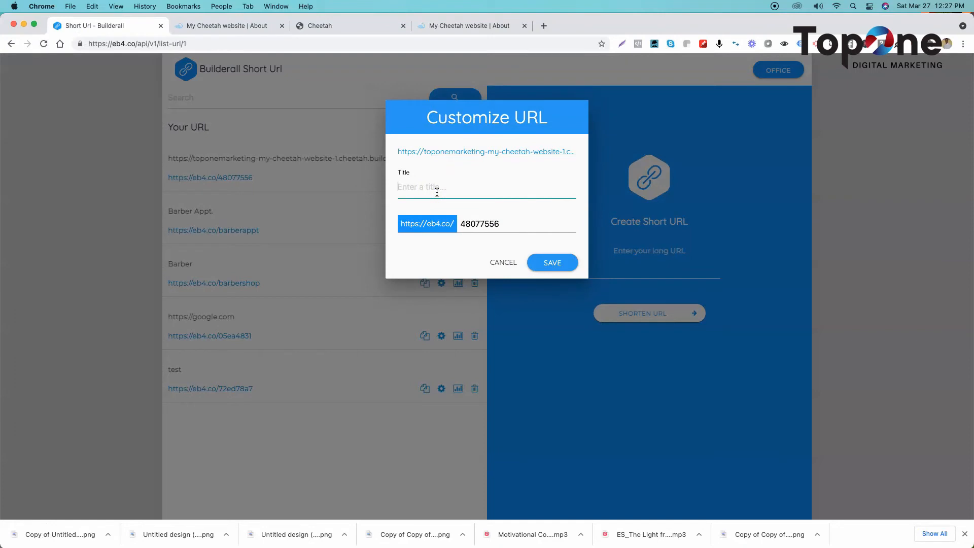
type("Barber About")
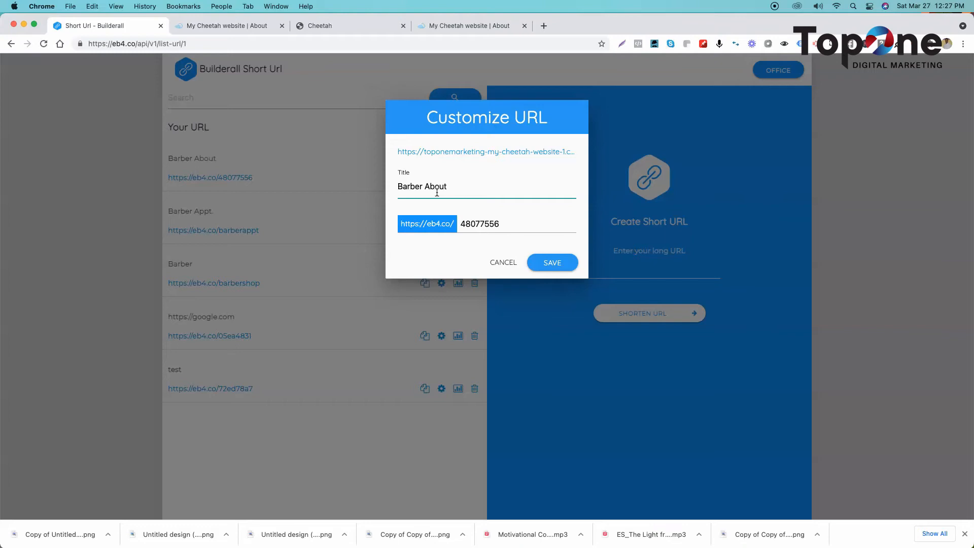
- Try to save the Barber About short link with the custom ending "about"
left_click(488, 224)
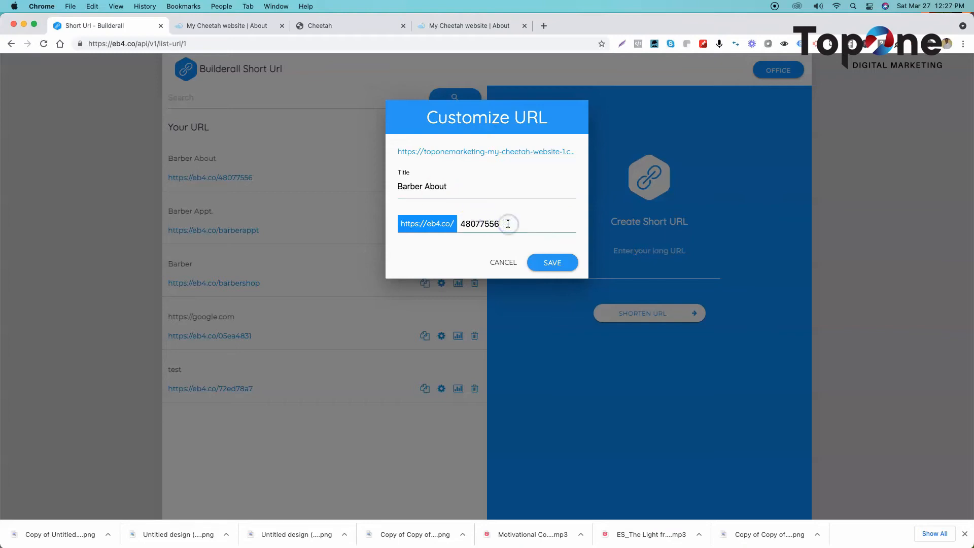
key("BackSpace")
key("BackSpace")
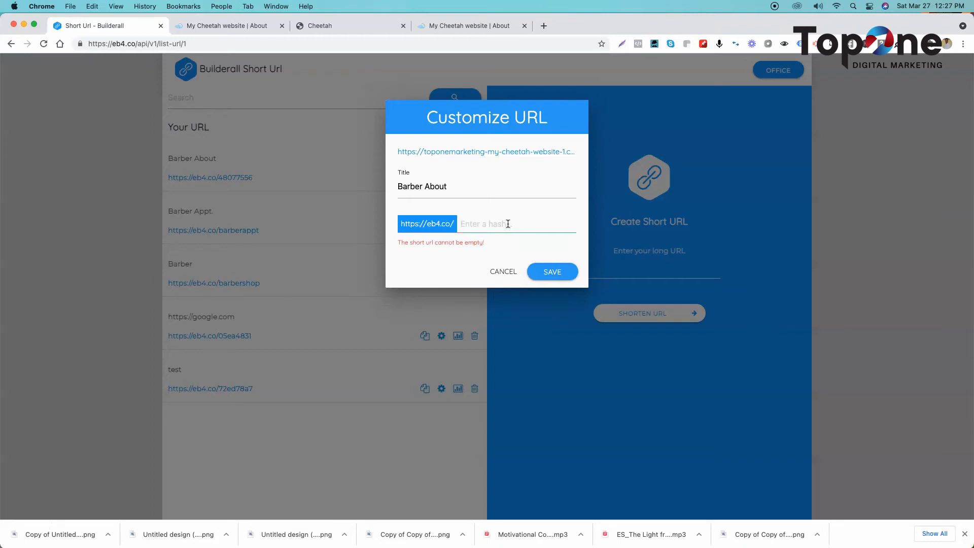
type("about")
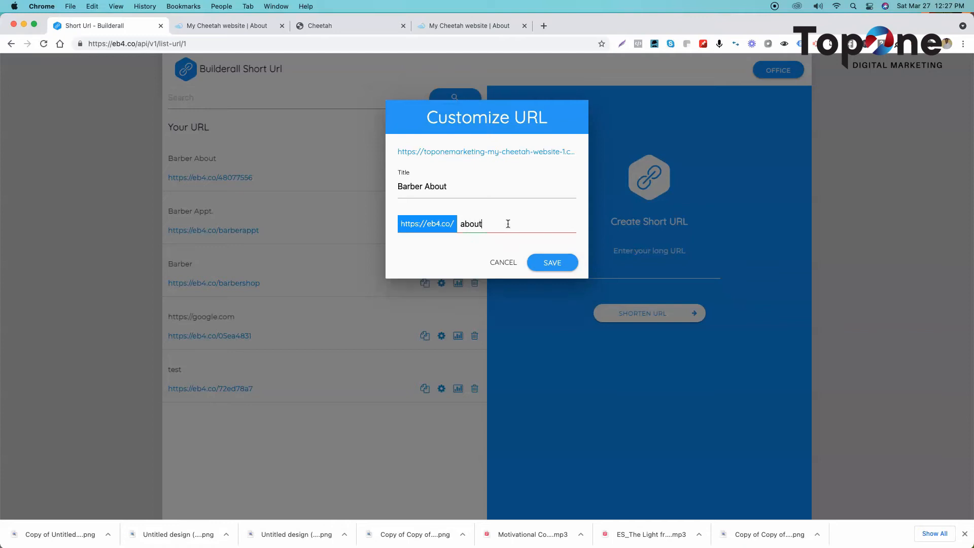
left_click(558, 263)
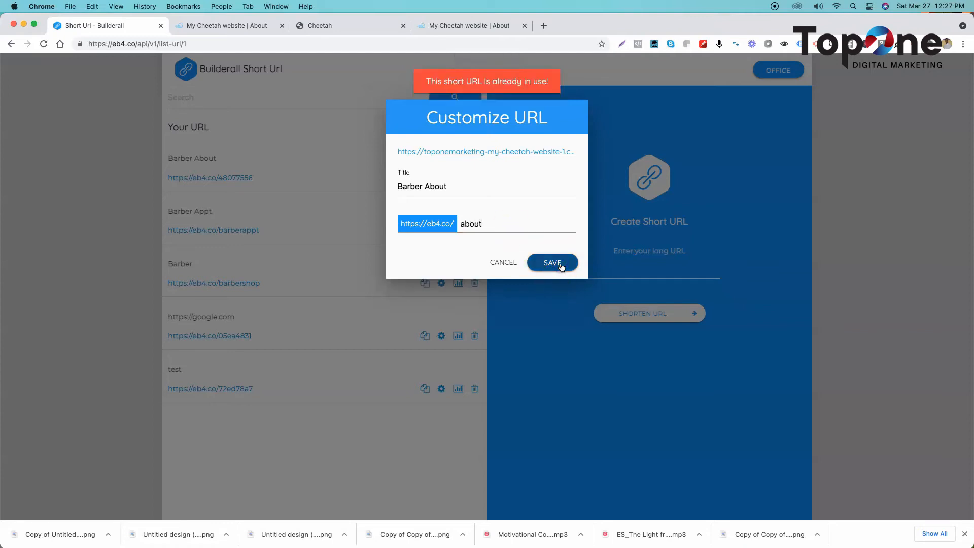
- Set the Barber About short link's ending to "barber-about" and save it
left_click(502, 228)
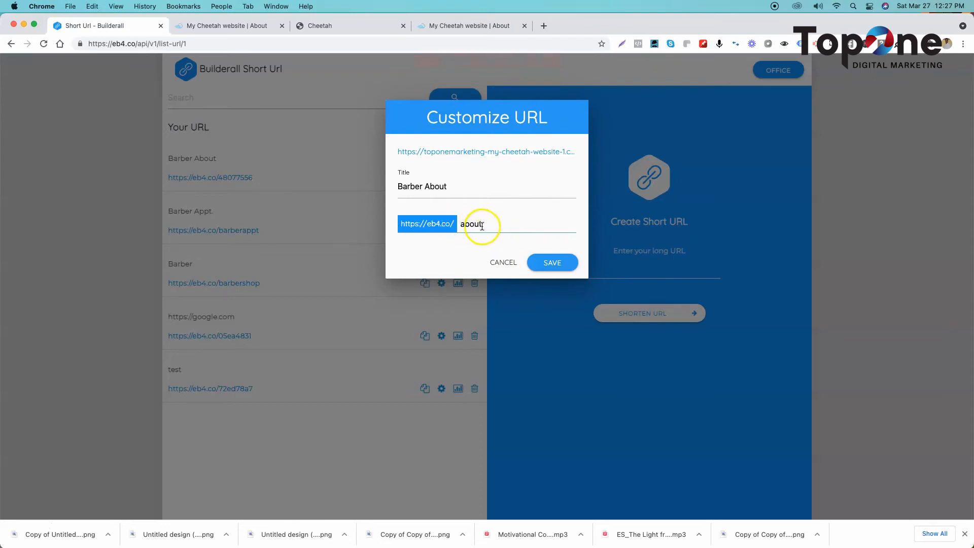
left_click(462, 224)
type("barber-")
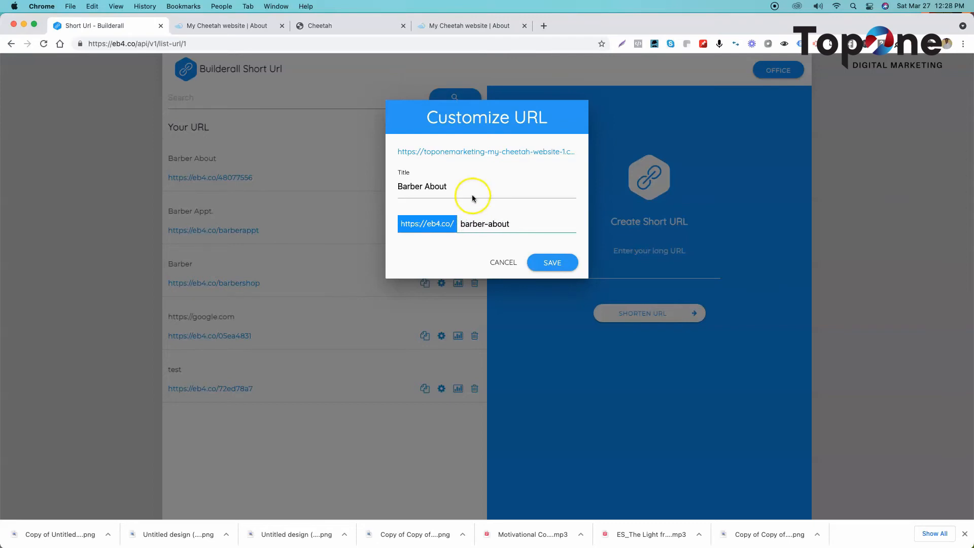
left_click(564, 261)
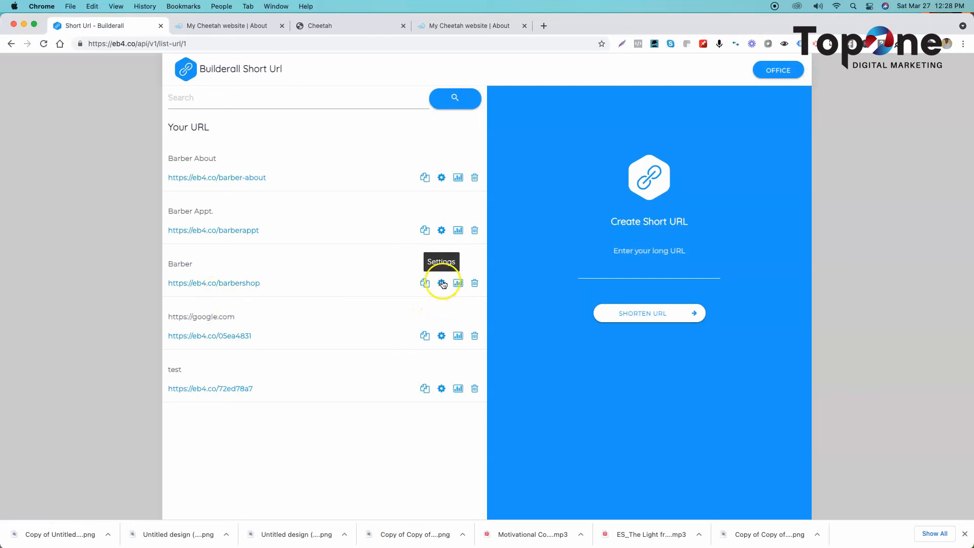
- Examine the click statistics of the barbershop short link, hiding and restoring the day and week data
left_click(459, 284)
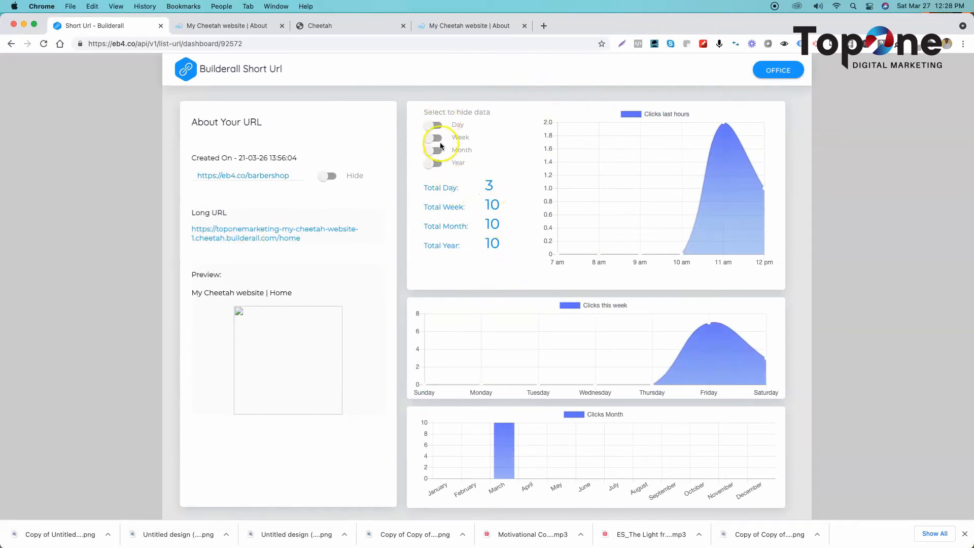
left_click(437, 126)
left_click(438, 126)
left_click(436, 137)
left_click(439, 124)
left_click(435, 138)
left_click(436, 125)
left_click(11, 43)
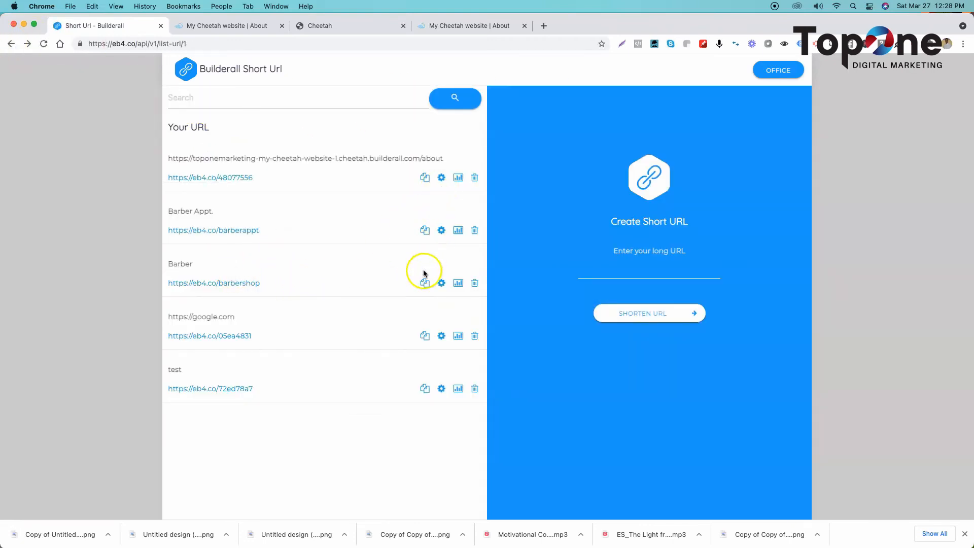
- Check the customization settings of the Barber short link without changing them, and revisit its click statistics
left_click(441, 282)
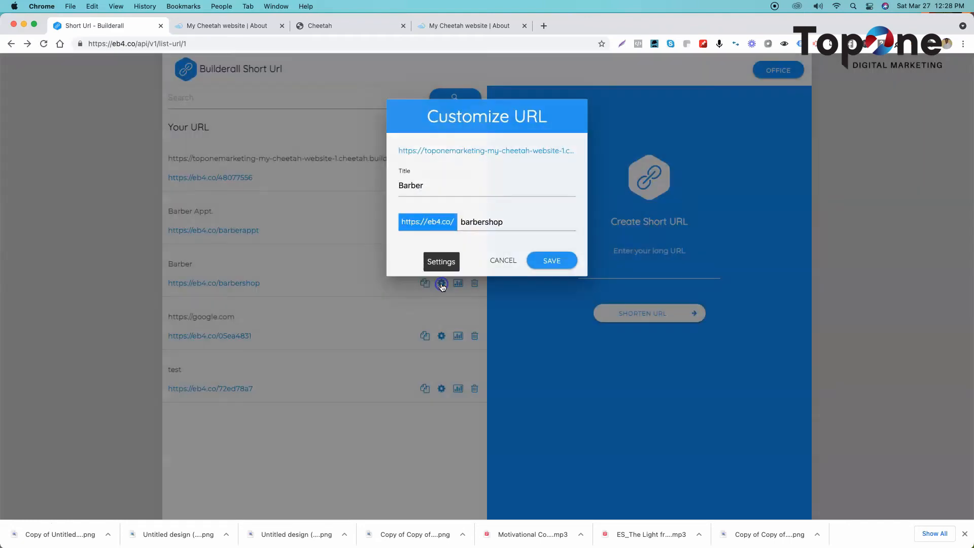
left_click(260, 254)
left_click(458, 282)
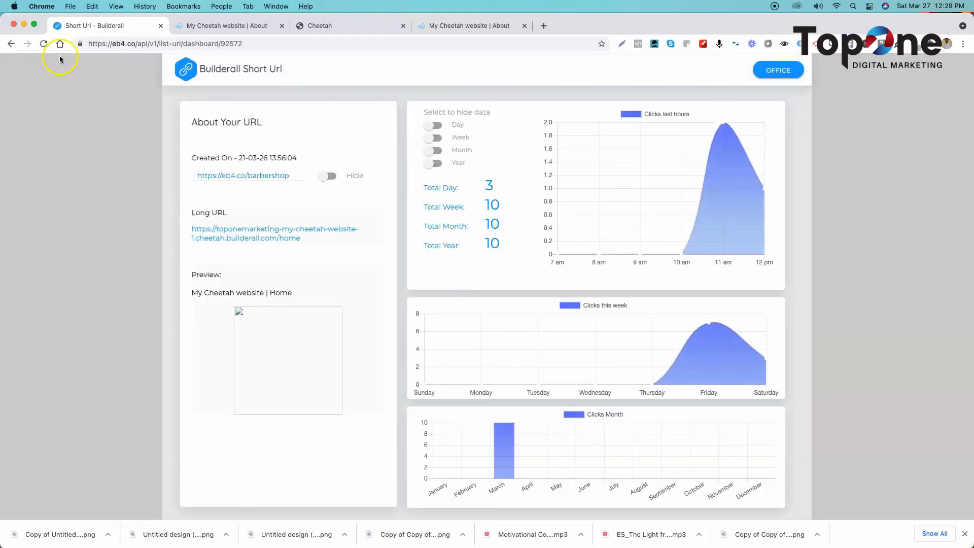
left_click(13, 46)
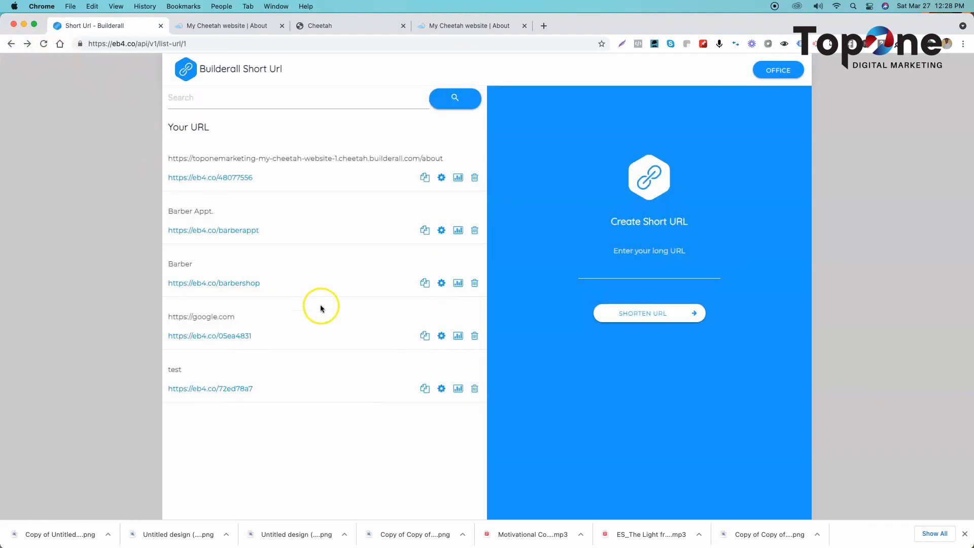
- Examine the click statistics of the barberappt short link and return to the short URL list
left_click(458, 231)
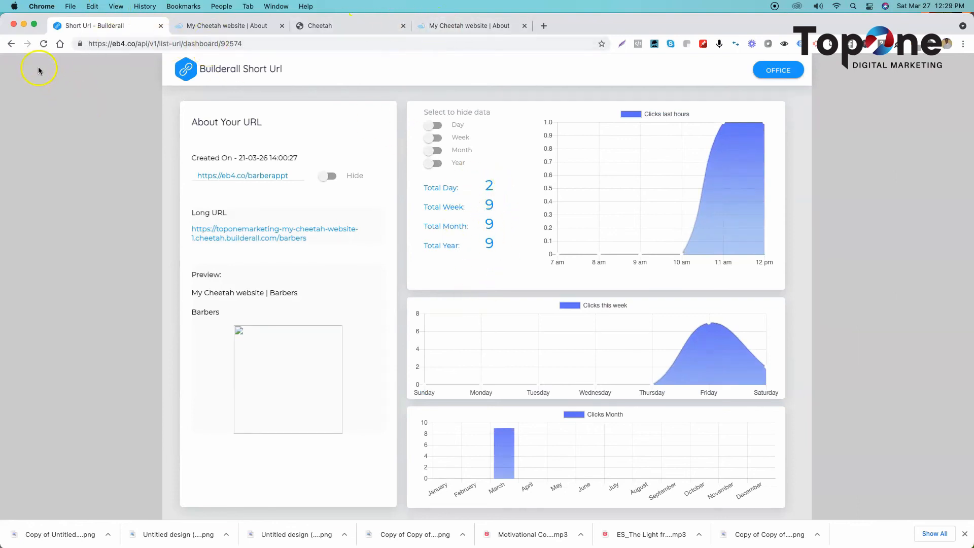
left_click(10, 45)
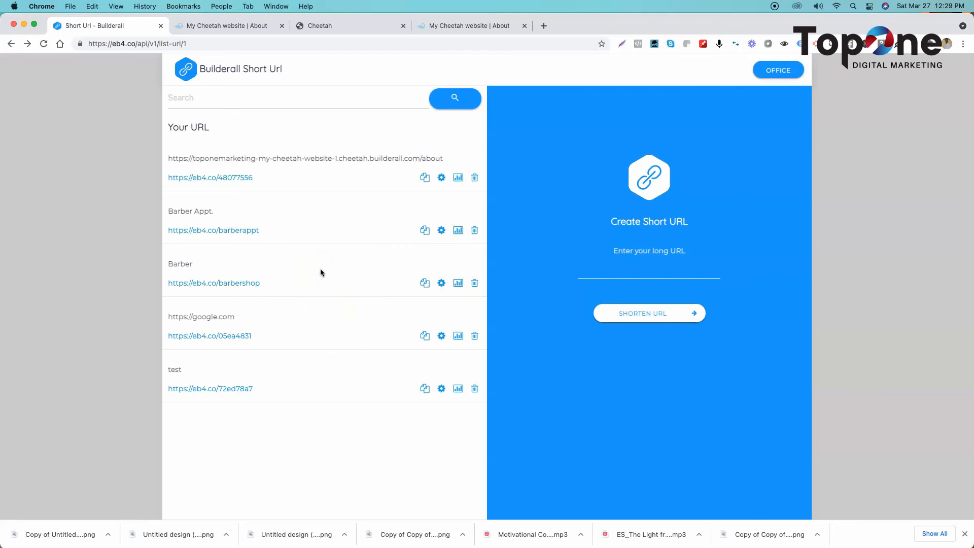
left_click(645, 268)
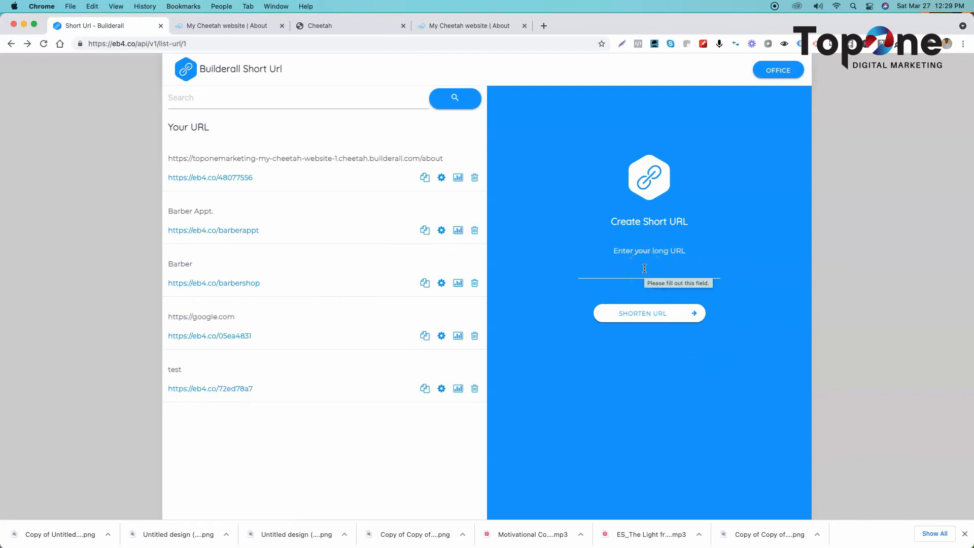